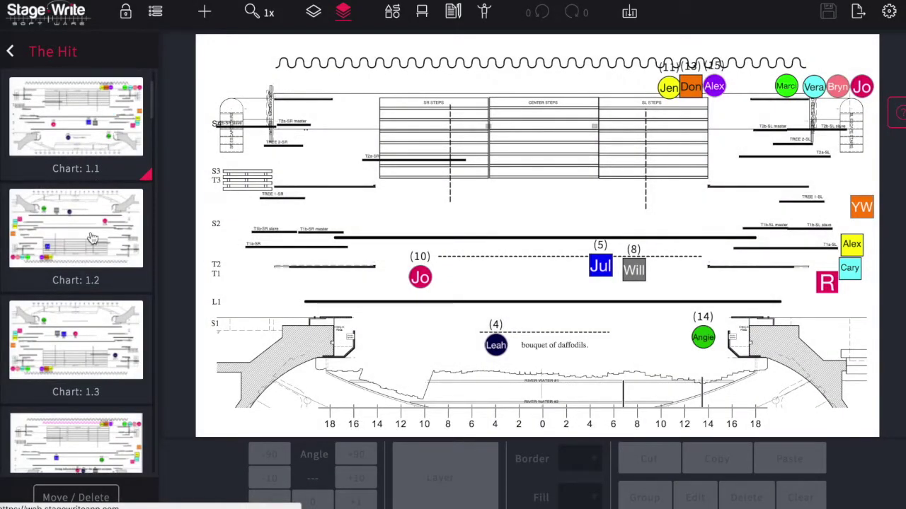
Switch the display to the Score view and open the scene "Red, White and True".
left_click(156, 12)
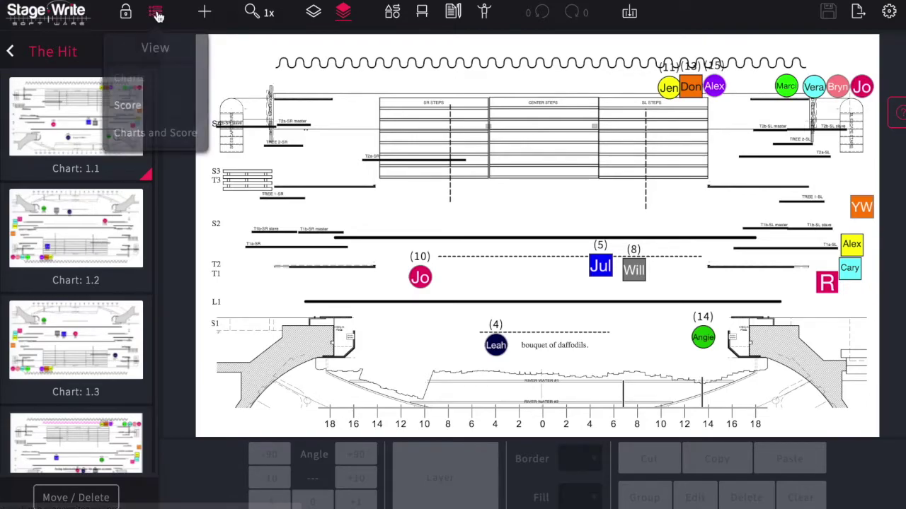
left_click(143, 106)
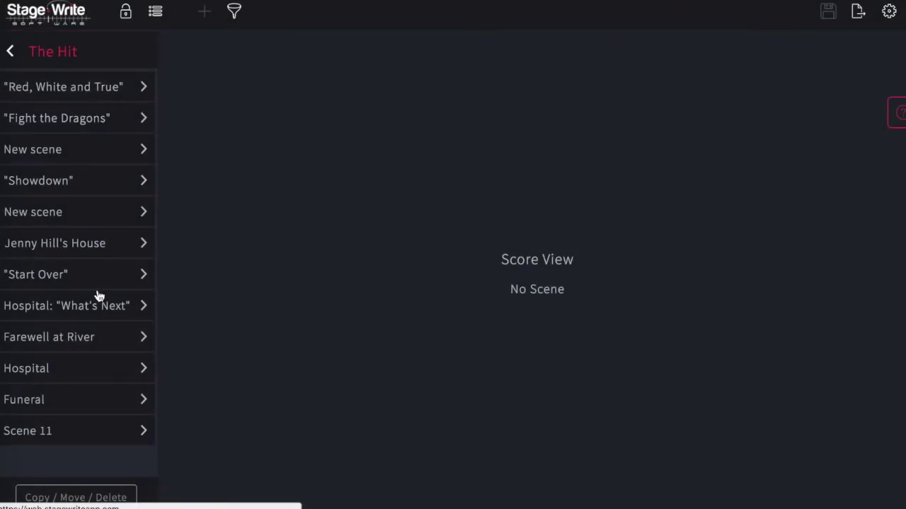
left_click(116, 86)
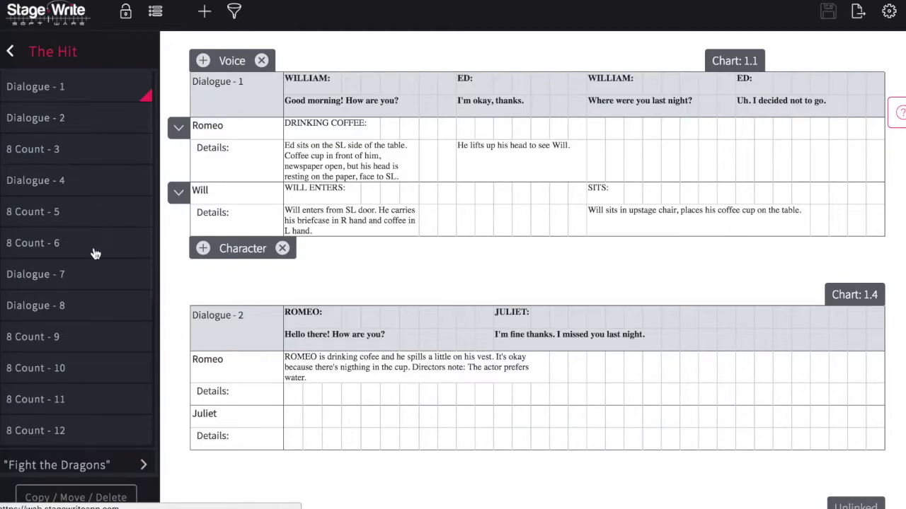
scroll(87, 277, "down", 4)
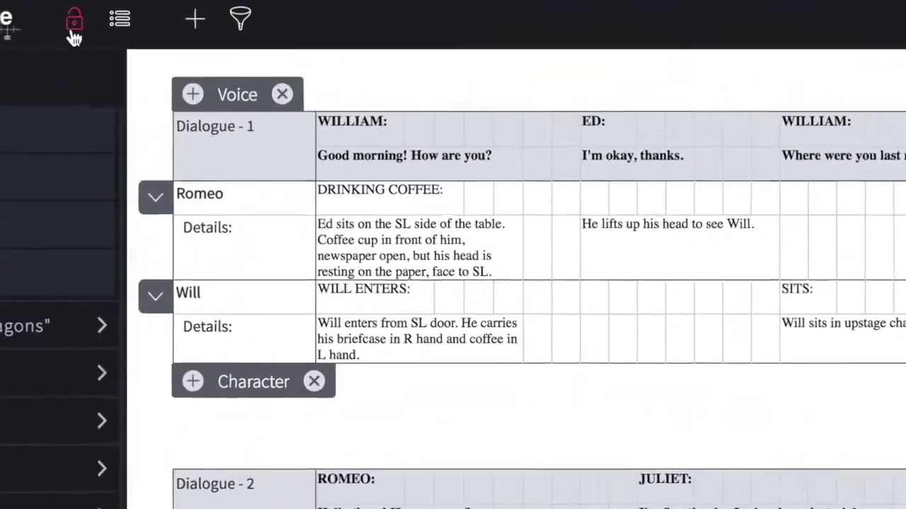
Lock the score for read-only viewing, then browse forward one scene and back again.
left_click(74, 32)
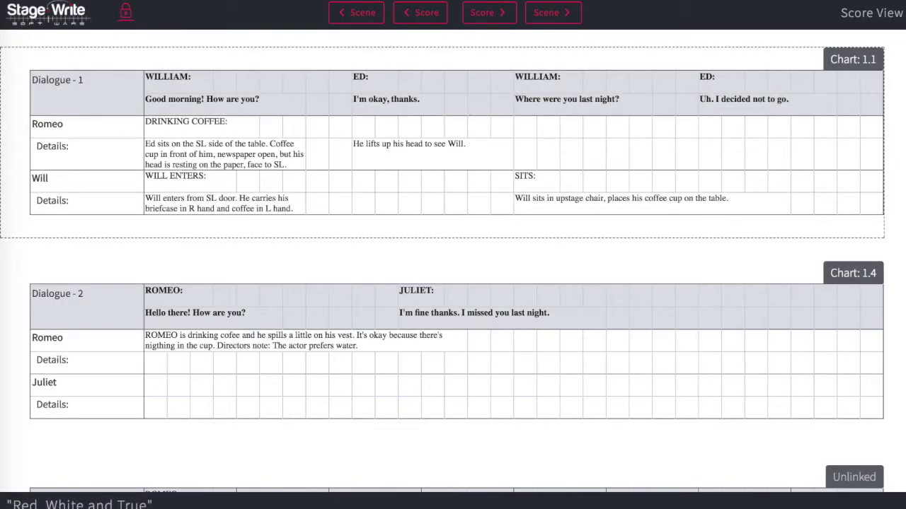
left_click(554, 14)
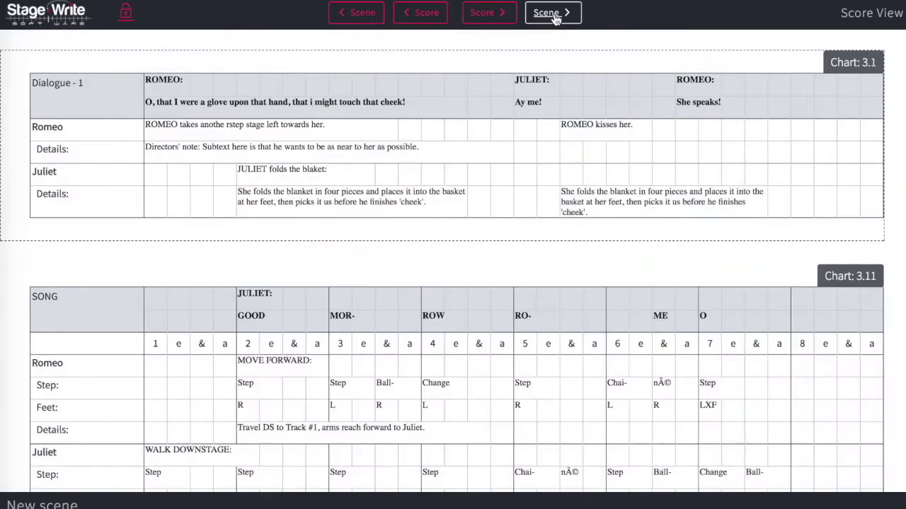
left_click(349, 15)
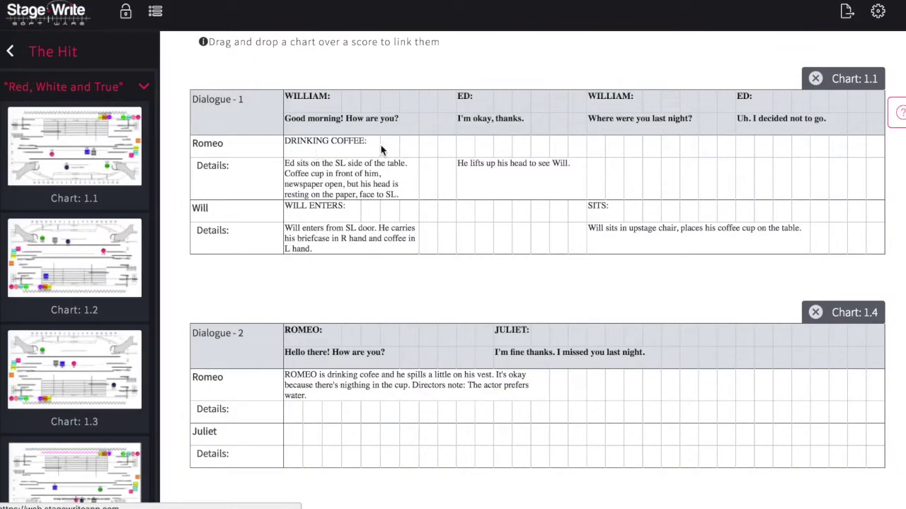
Link Chart 1.1 to Dialogue - 1 and Chart 1.2 to Dialogue - 2, and add a blank dialogue score.
left_click_drag(103, 164, 315, 164)
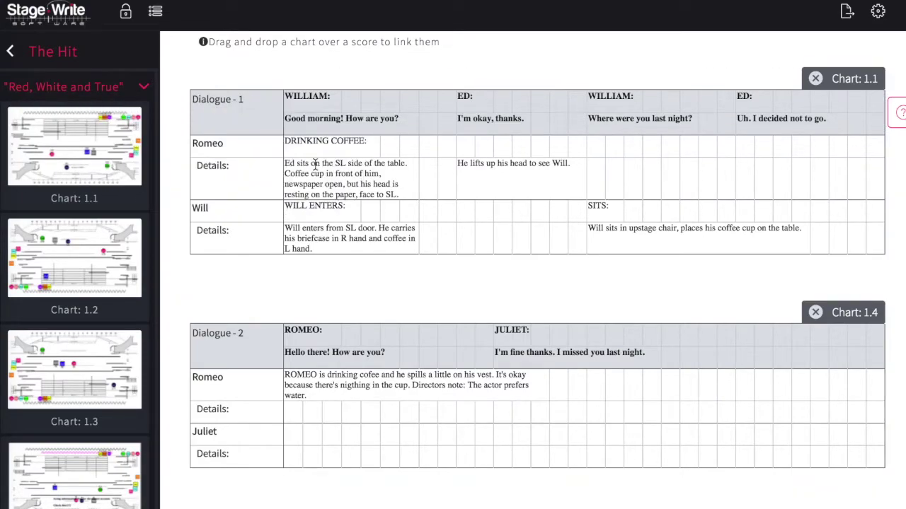
left_click_drag(101, 261, 310, 362)
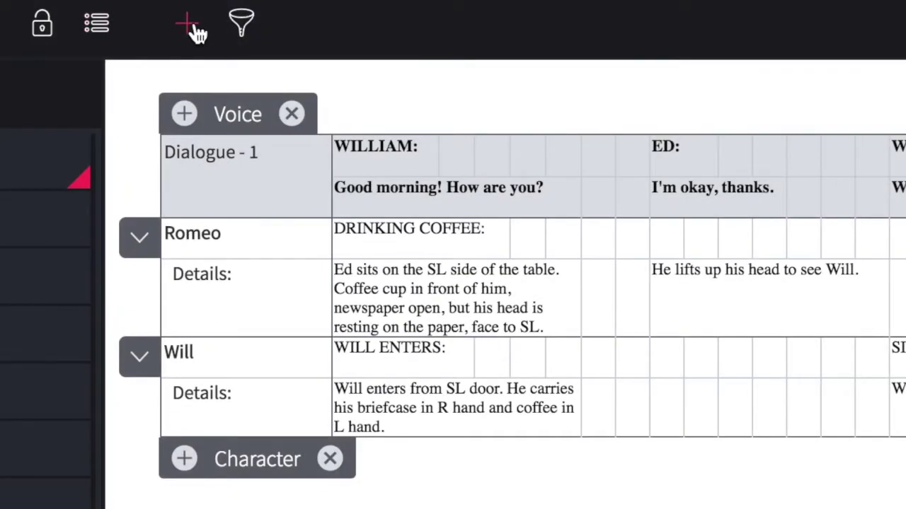
left_click(195, 32)
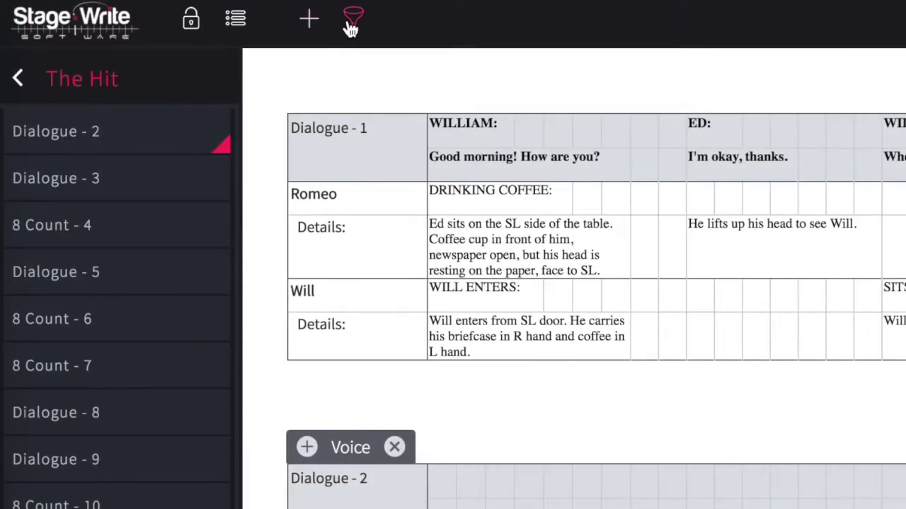
Filter the scores by performer to show only Romeo and look through the filtered scene.
left_click(351, 27)
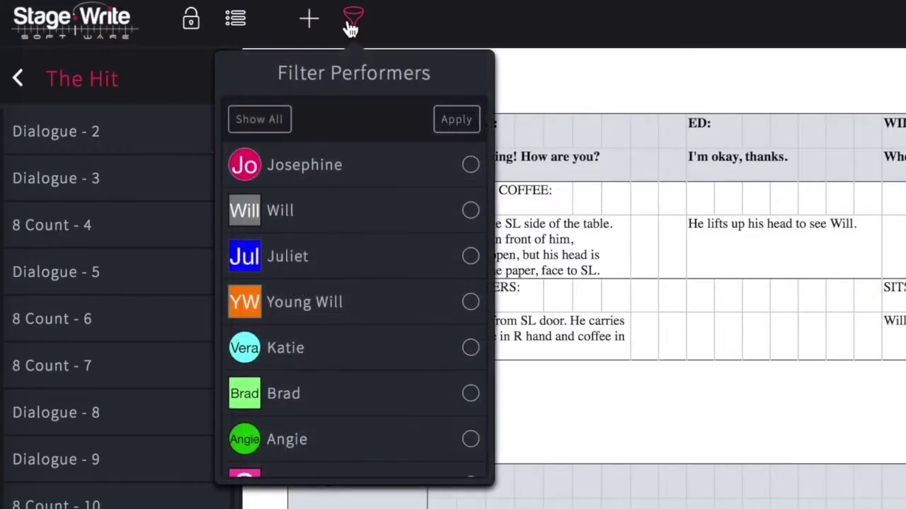
scroll(340, 332, "down", 10)
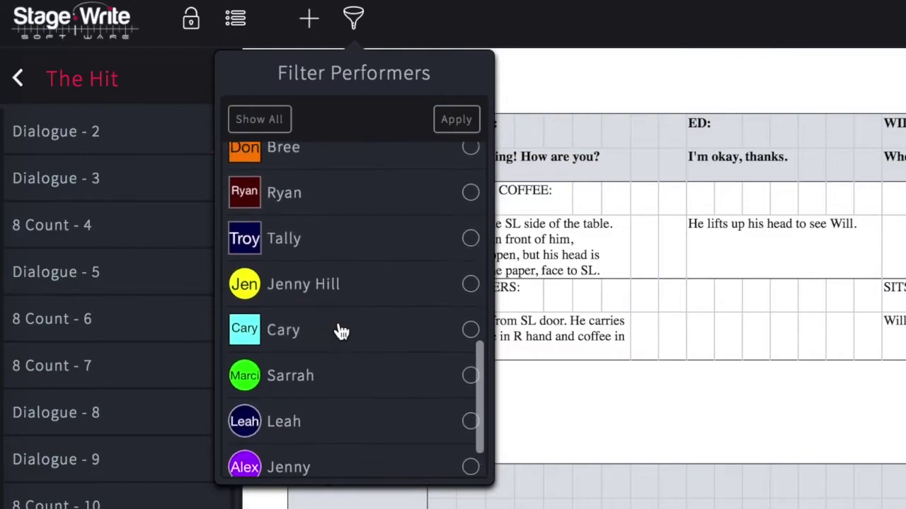
left_click(456, 120)
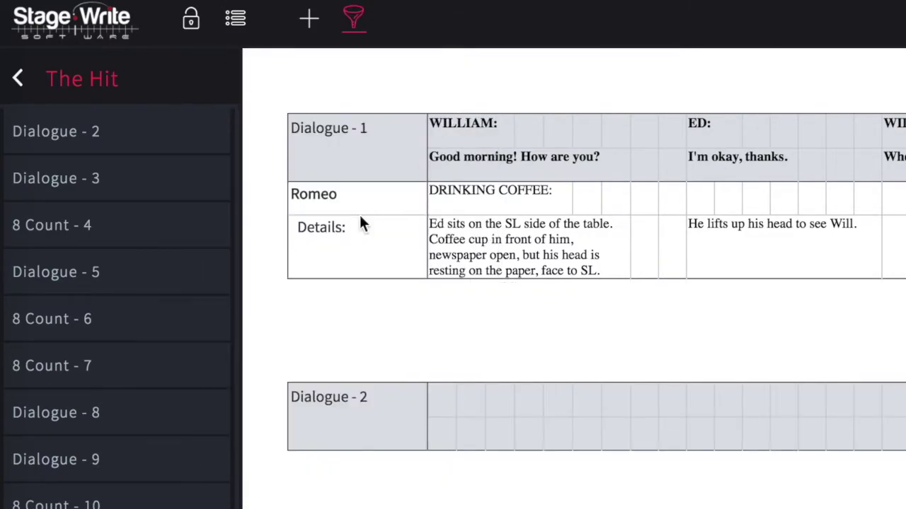
scroll(595, 278, "down", 5)
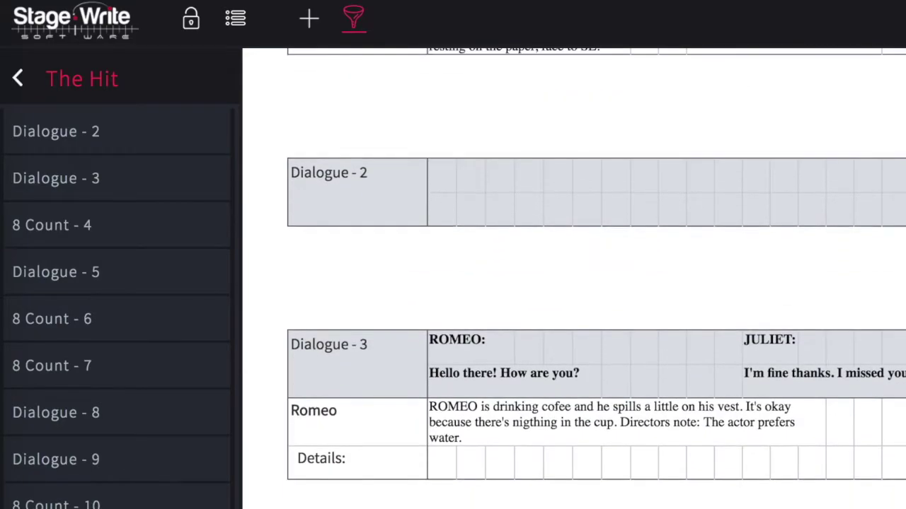
scroll(596, 278, "up", 3)
scroll(344, 291, "up", 2)
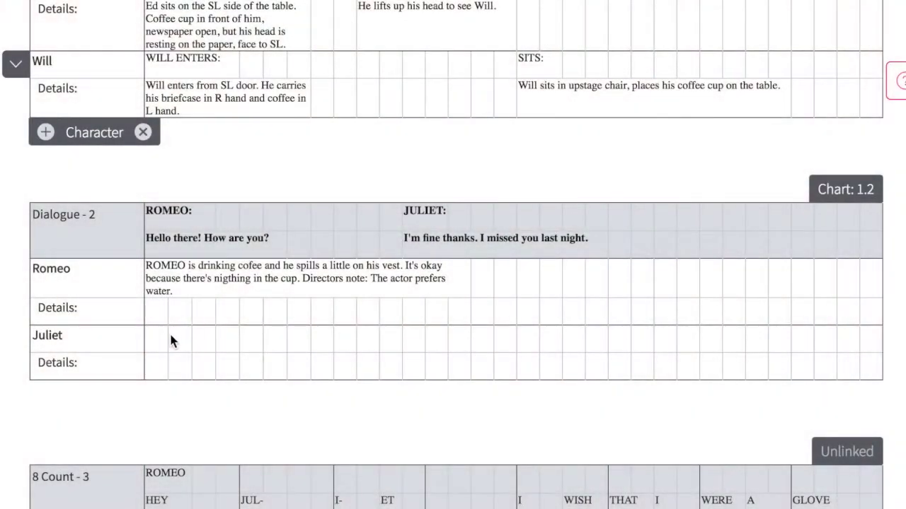
Add the speaker label "ROMEO:" after Juliet's line in the Dialogue - 2 voice row.
left_click(644, 222)
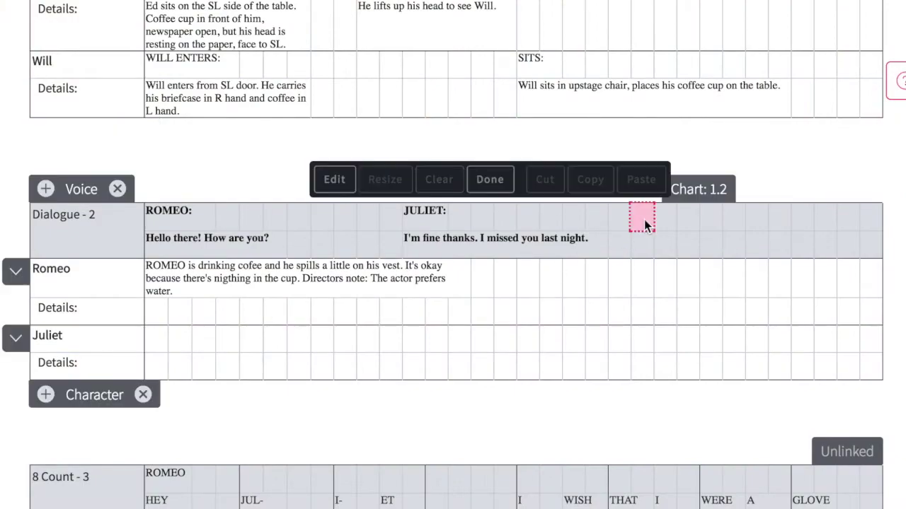
left_click(644, 222)
type("ROMEO")
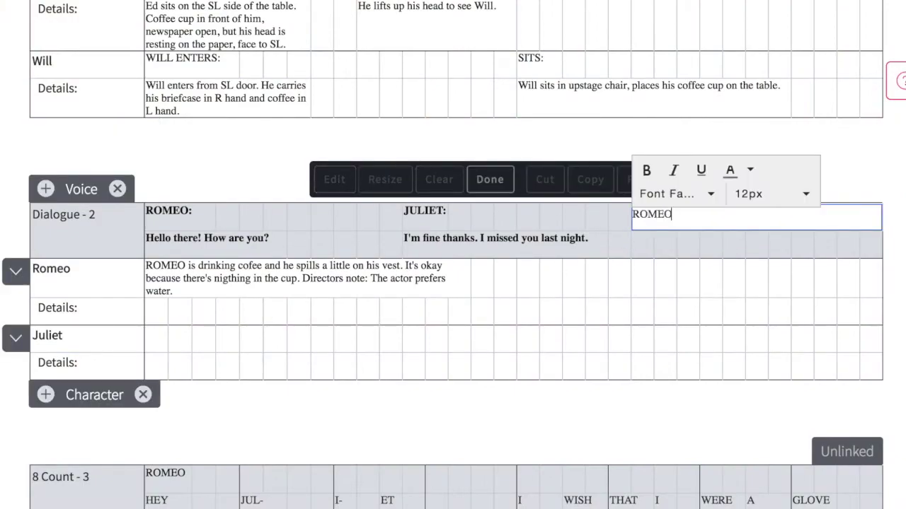
type(":")
key("Escape")
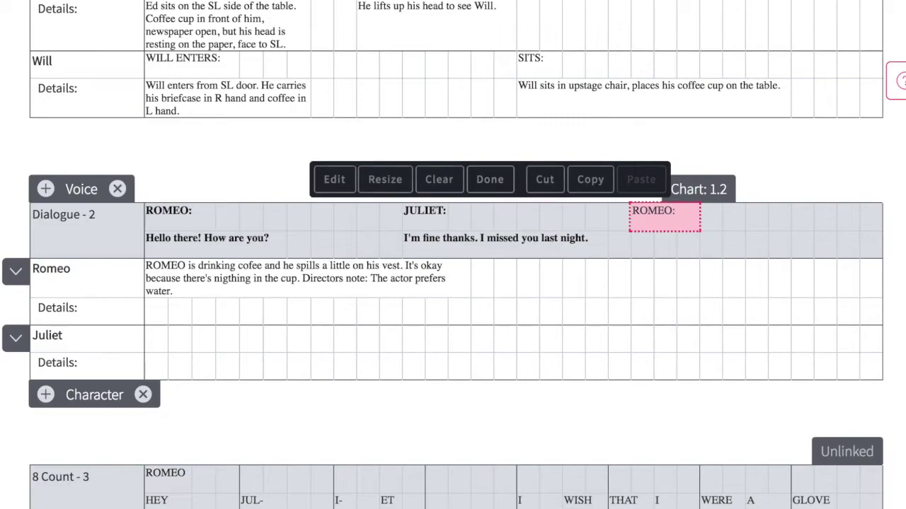
Enter the line "I missed you, too! What shall we do today?" beneath the new ROMEO: label.
double_click(665, 219)
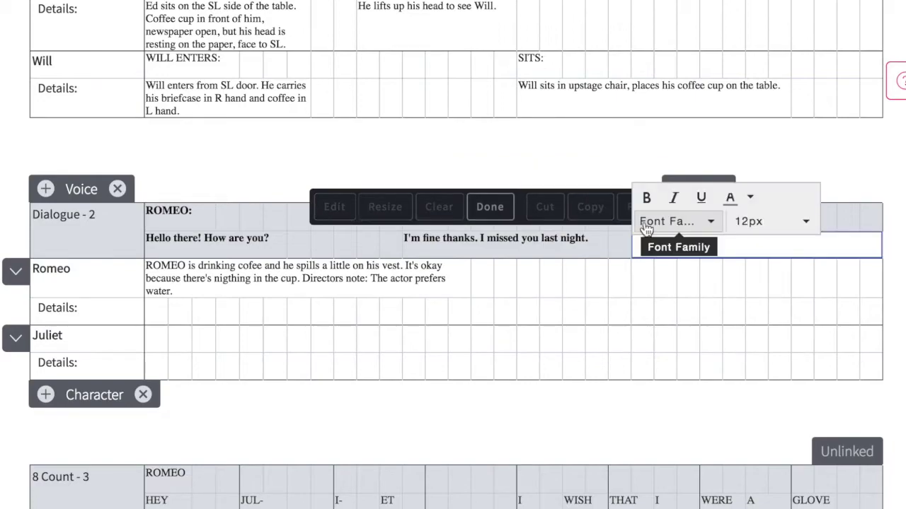
type("I missed you, too! What what")
key("BackSpace")
key("BackSpace")
key("BackSpace")
key("BackSpace")
type("shall we do today?")
key("Escape")
Enter "WAKES UP:" in the first cell of Juliet's row in Dialogue - 2.
left_click(642, 277)
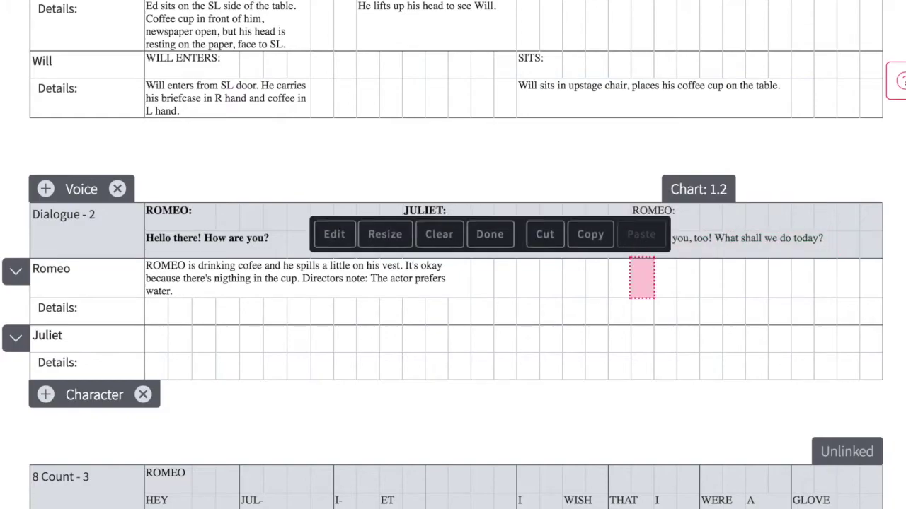
left_click(642, 340)
left_click(504, 340)
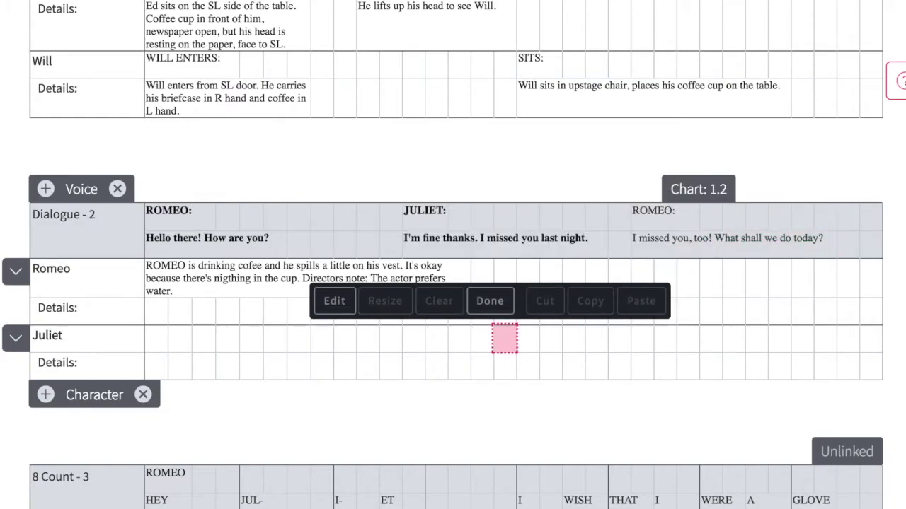
left_click_drag(504, 340, 156, 339)
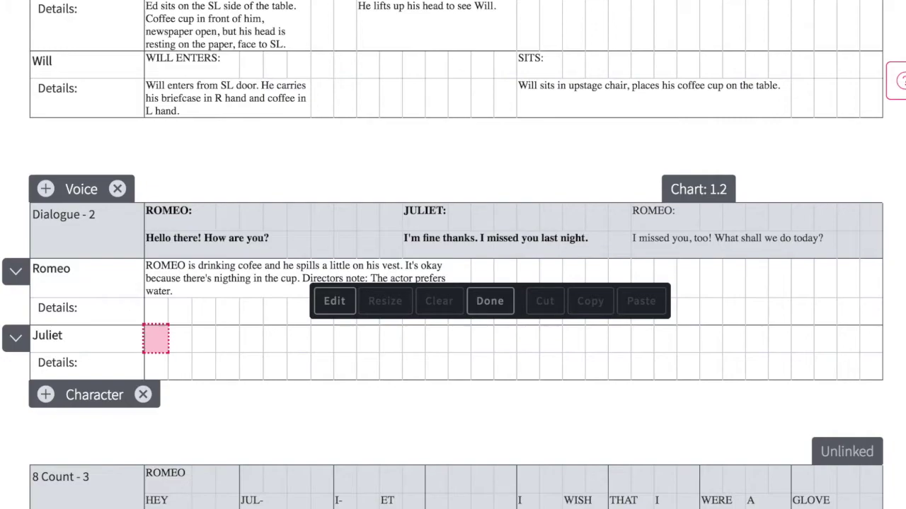
left_click(334, 301)
type("WAKES")
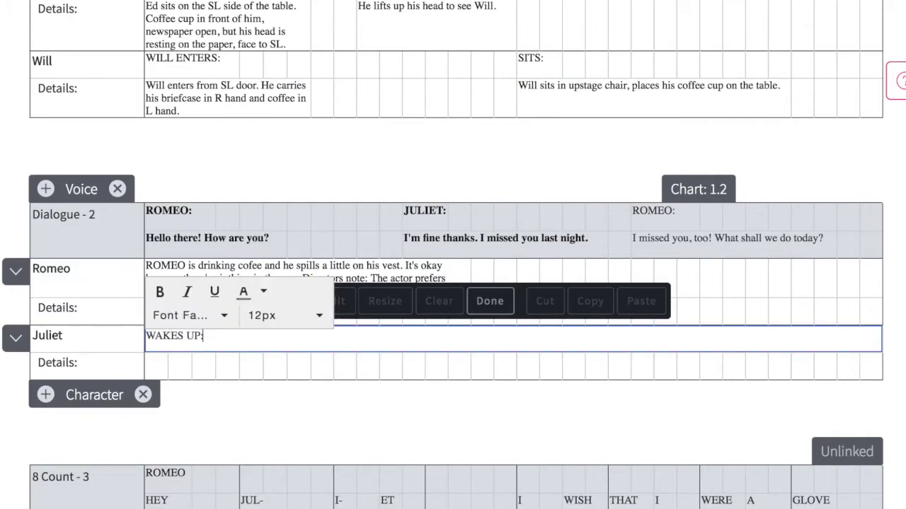
type(" UP:")
key("Escape")
Enter "JULIET is laying on her back, withe her head to SR, eyes closed. The moment that ROMEO appears, she sits upright immediately." in Juliet's Details.
left_click(156, 366)
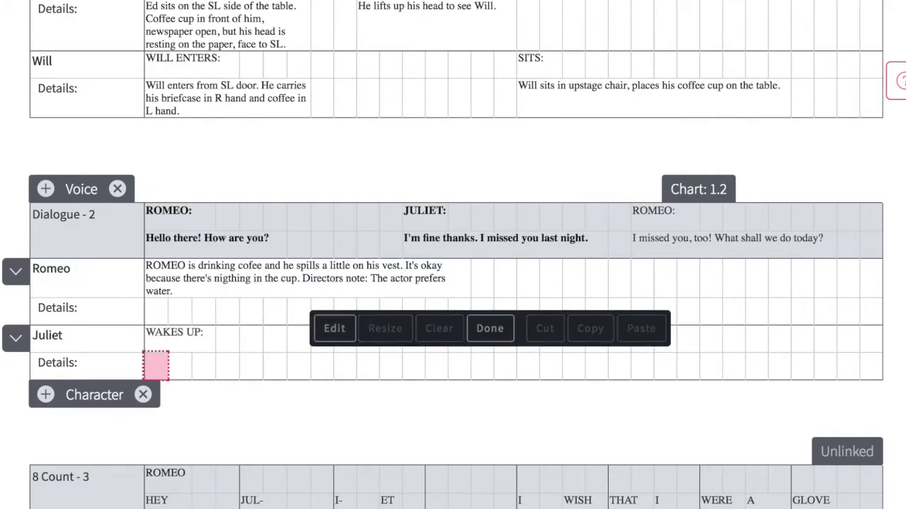
left_click(334, 328)
type("JULIET is laying on her back, withe her head to SR")
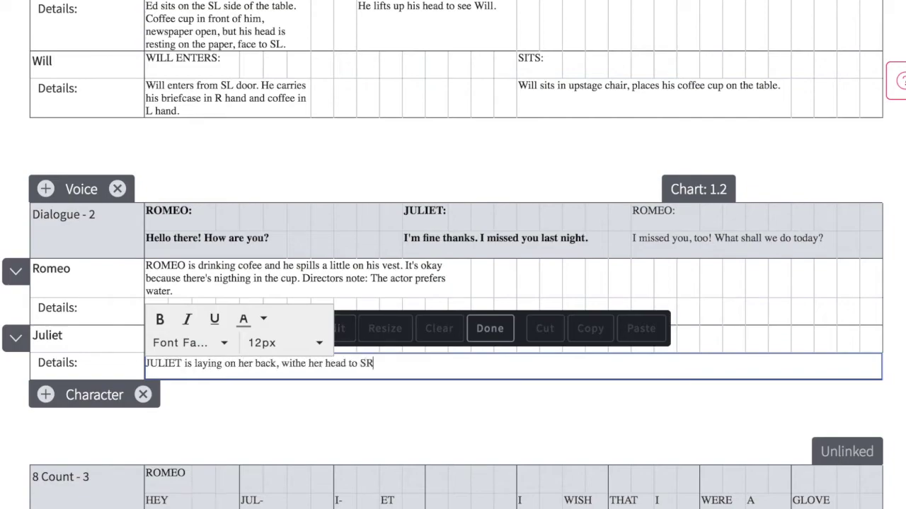
type(", eyes closed. The moment that ROMEO appears, she")
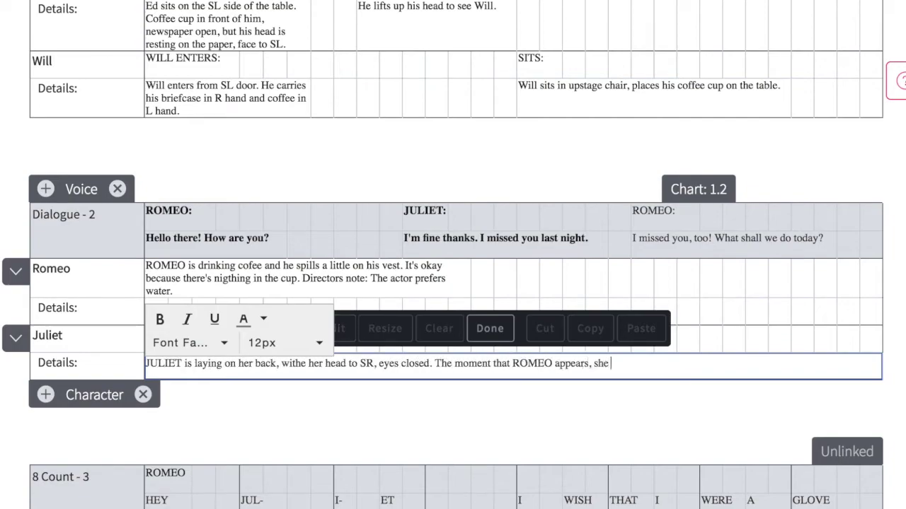
type(" sits upright immediately.")
left_click(489, 328)
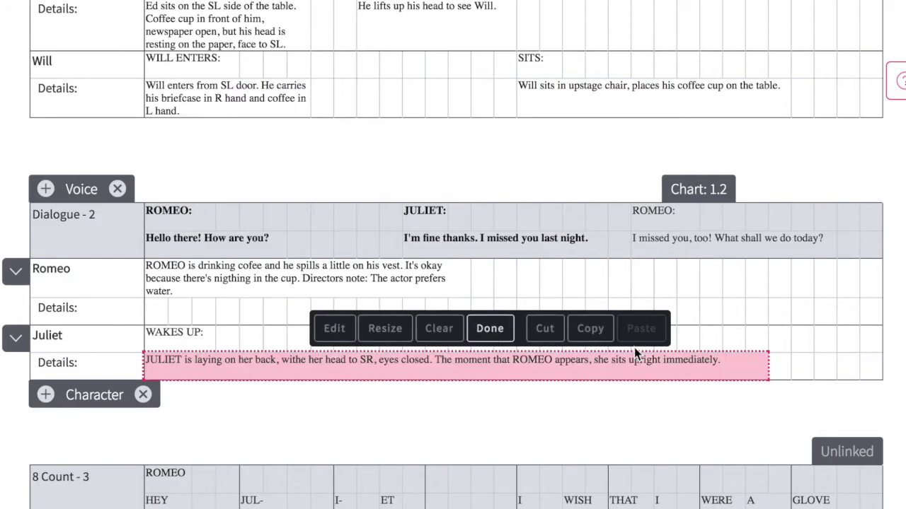
Make the word "JULIET" bold in Juliet's Details text.
left_click(334, 328)
key("shift+Right")
key("shift+Right")
key("shift+Right")
key("shift+Right")
key("shift+Right")
key("shift+Right")
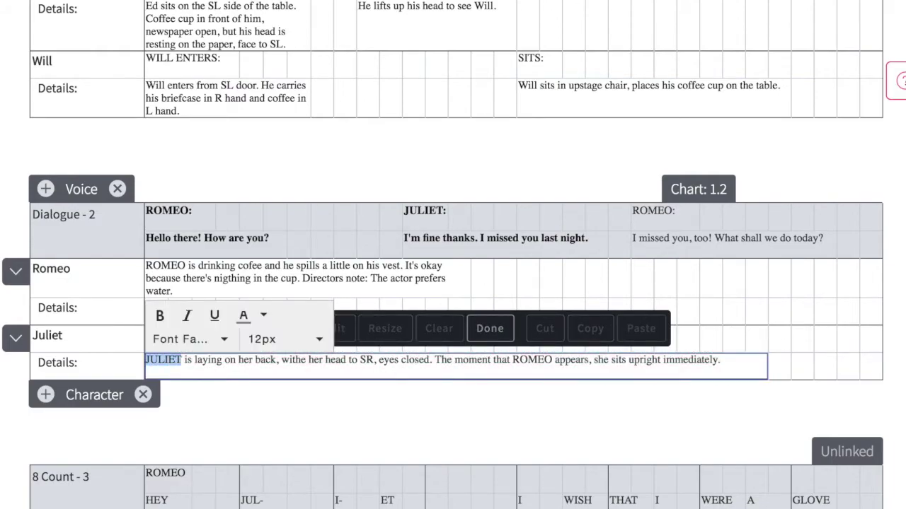
left_click(160, 315)
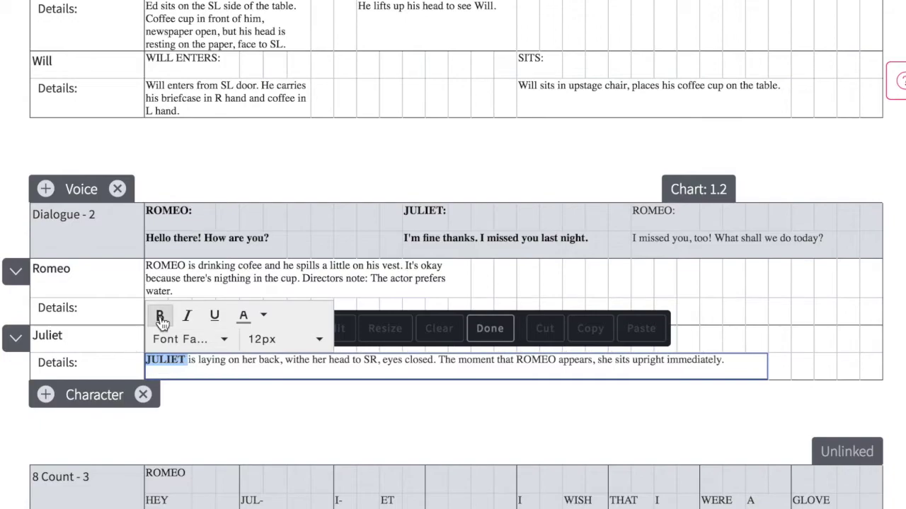
Format the selected word "JULIET" in red at 18px, with underline and italics.
left_click(246, 316)
left_click(249, 367)
left_click(260, 339)
left_click(266, 184)
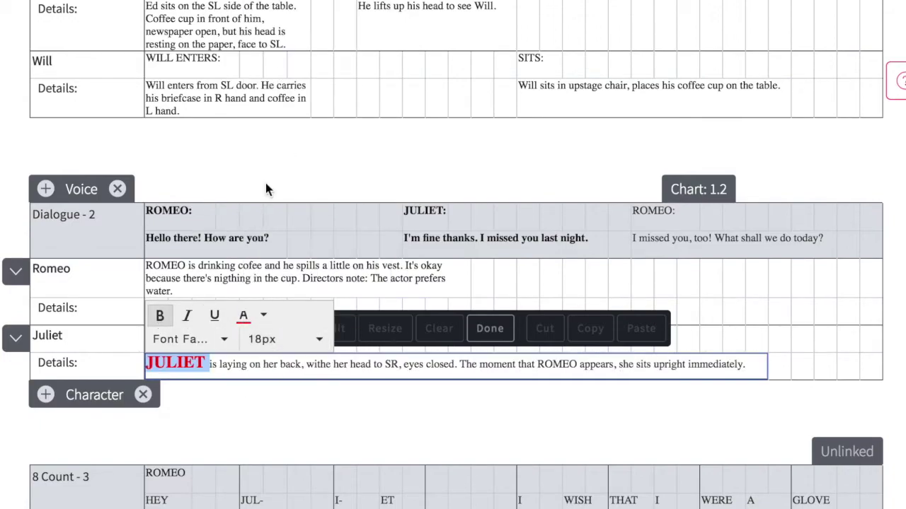
left_click(214, 317)
left_click(198, 318)
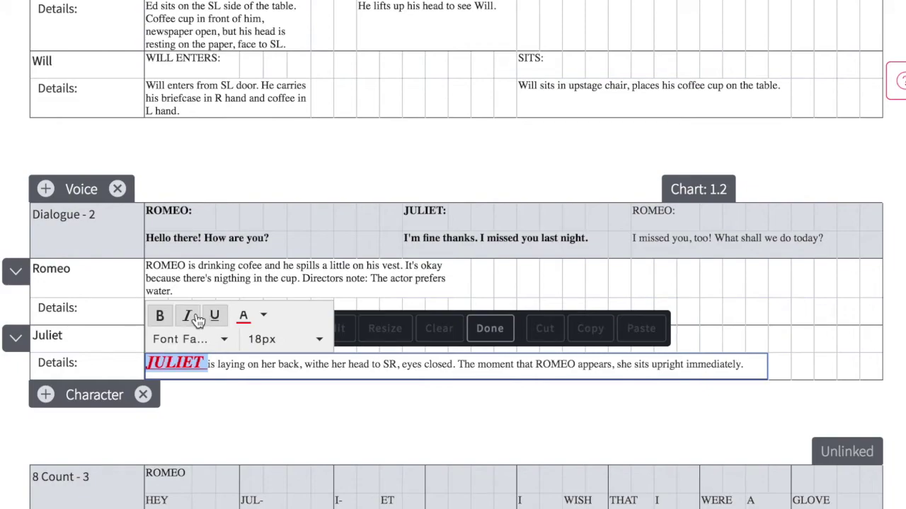
left_click(366, 292)
left_click(367, 366)
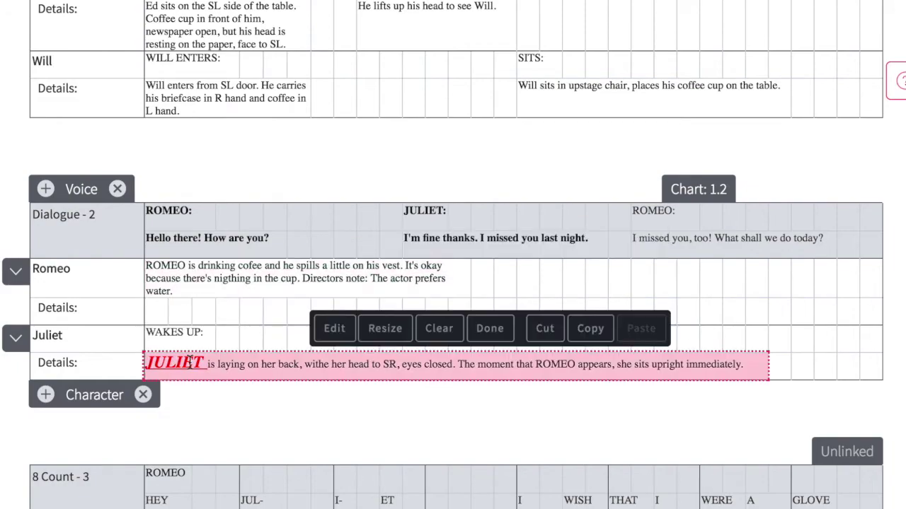
Narrow Juliet's Details text block to about seven grid columns so it wraps onto four lines.
left_click(382, 329)
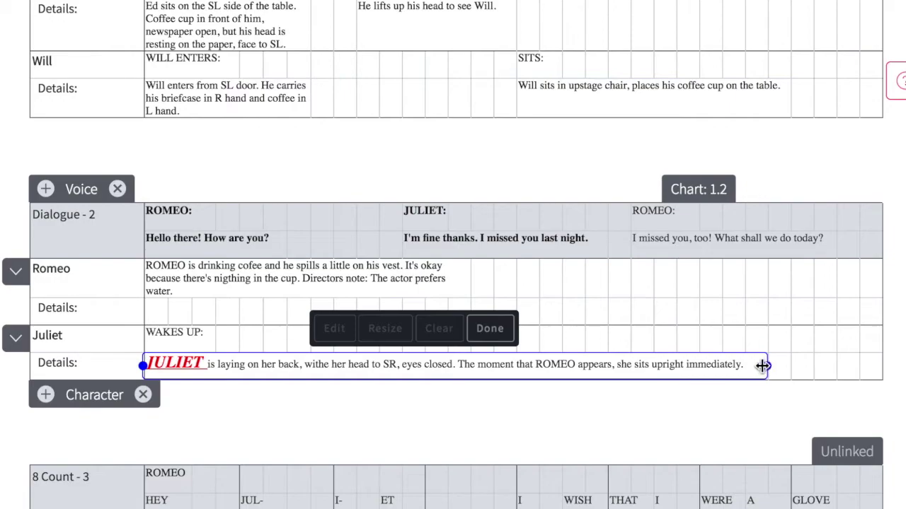
left_click_drag(763, 365, 309, 382)
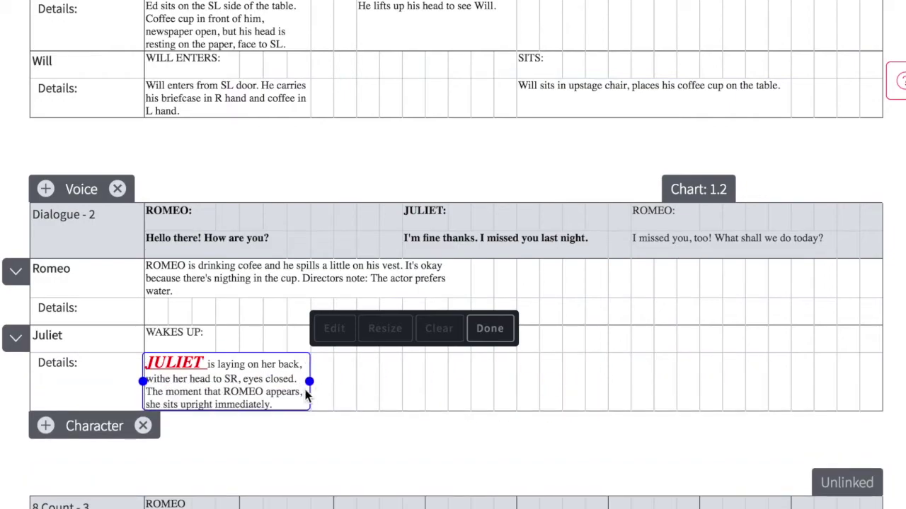
left_click(331, 379)
left_click(487, 328)
left_click(274, 375)
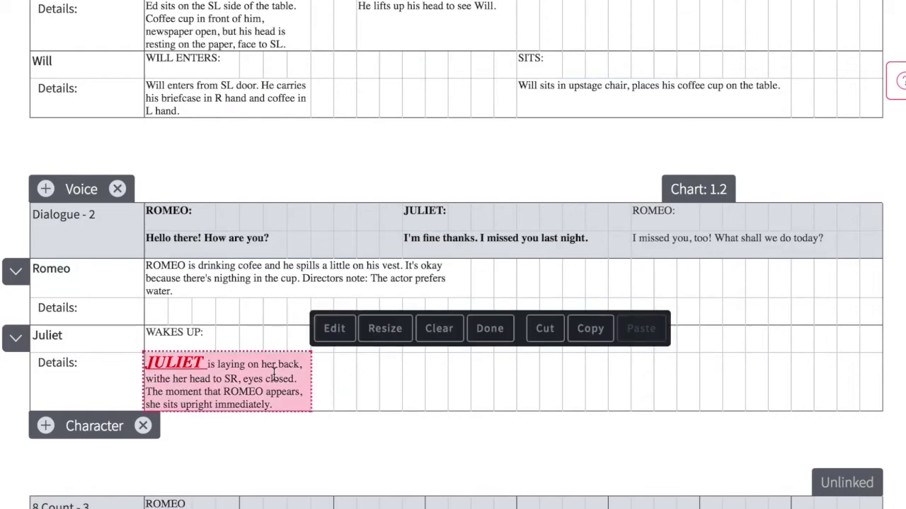
Cut Juliet's formatted Details text and paste it into the same row, starting around the fifteenth grid column.
left_click(542, 330)
left_click(493, 372)
left_click(627, 330)
scroll(628, 330, "down", 4)
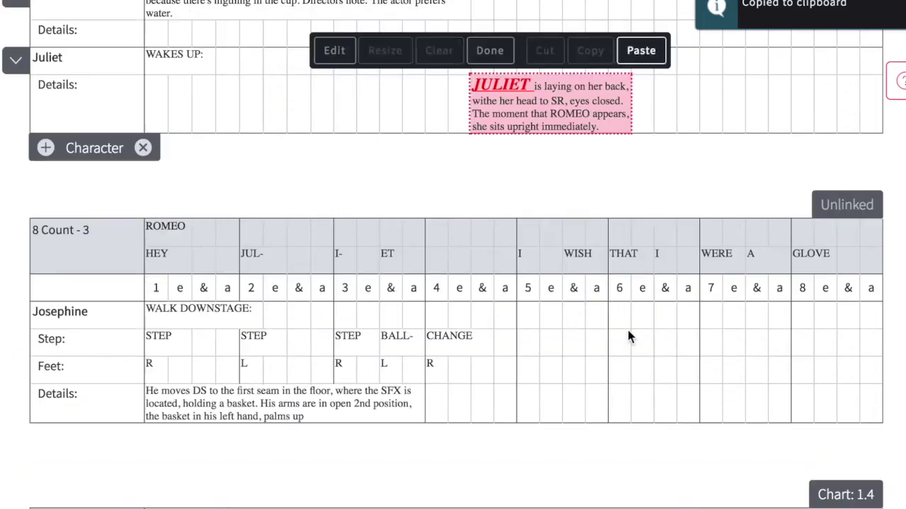
Resize Juliet's Details text block to span about eleven grid columns, starting around the seventh column.
scroll(564, 226, "up", 2)
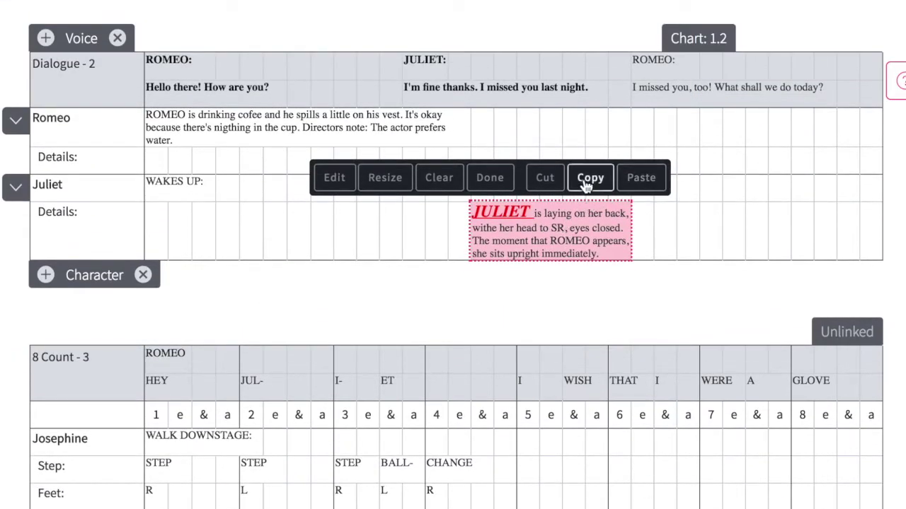
left_click(382, 180)
left_click_drag(469, 230, 296, 249)
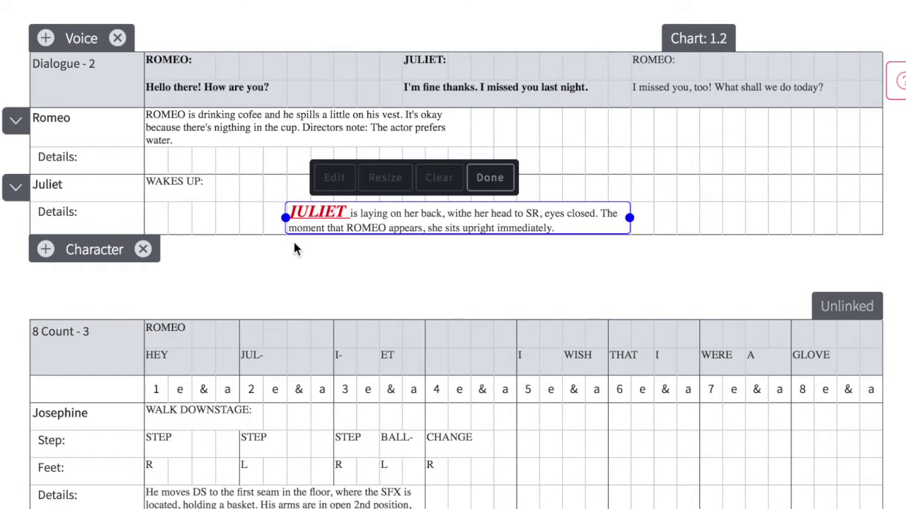
left_click_drag(630, 218, 537, 224)
left_click(480, 183)
left_click(610, 213)
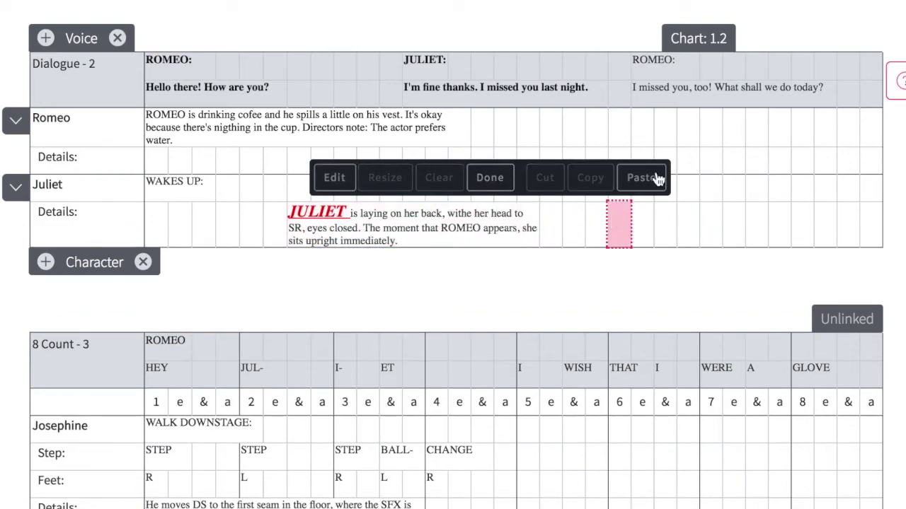
left_click(664, 129)
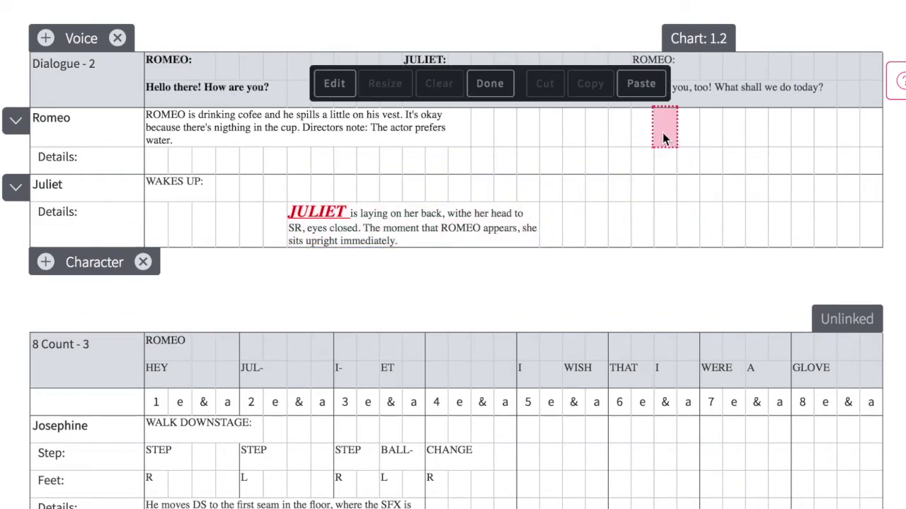
Add a voice line at the start of Dialogue - 2 and enter "JULIET" with "(snoring" beneath it.
left_click(46, 39)
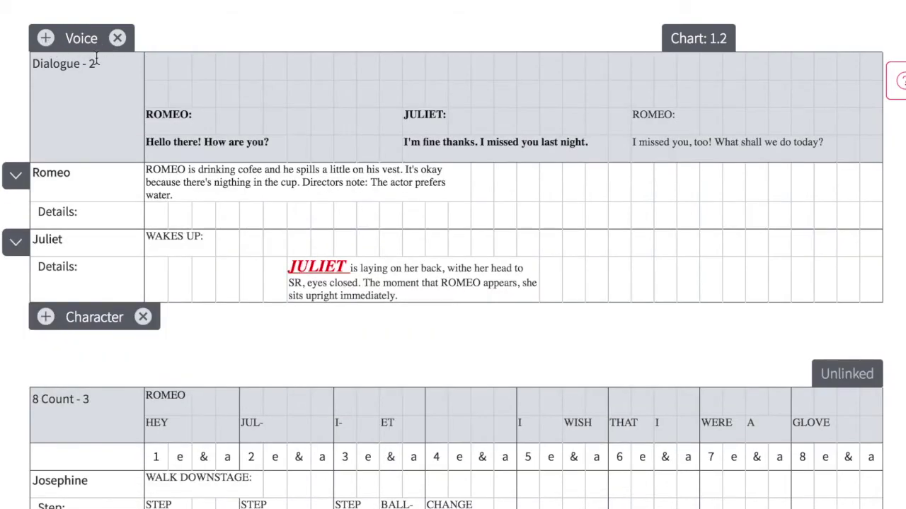
left_click(156, 65)
type("JULIET")
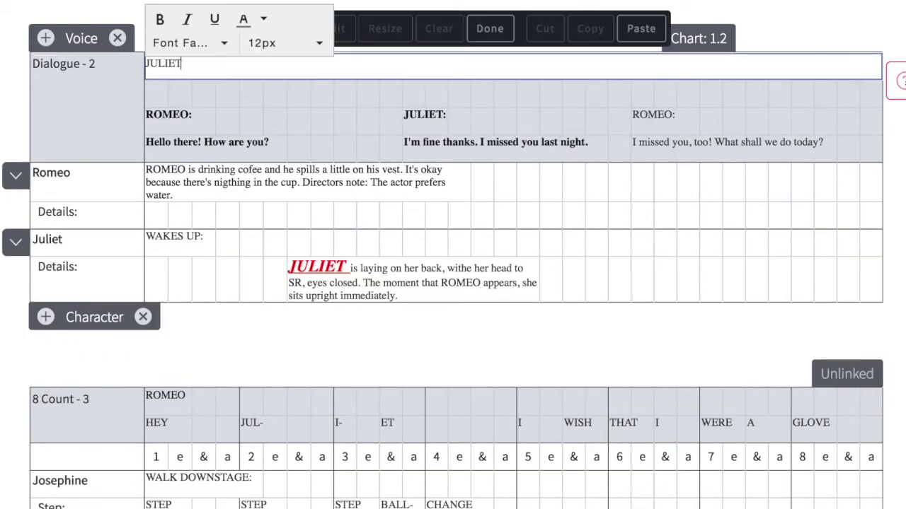
key("Return")
type("(snoring")
key("Escape")
key("Right")
key("Right")
key("Right")
key("Right")
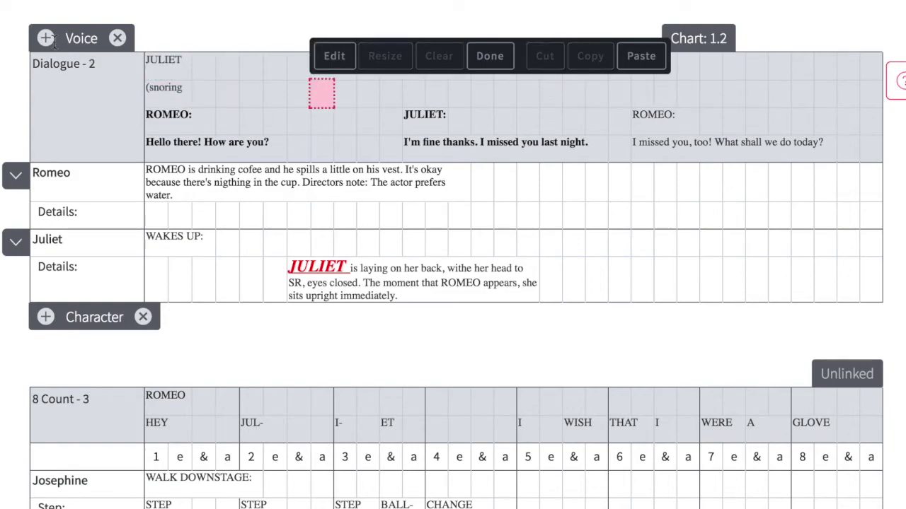
Reorder the voice lines in Dialogue - 2 and delete the JULIET "(snoring" line.
left_click(118, 38)
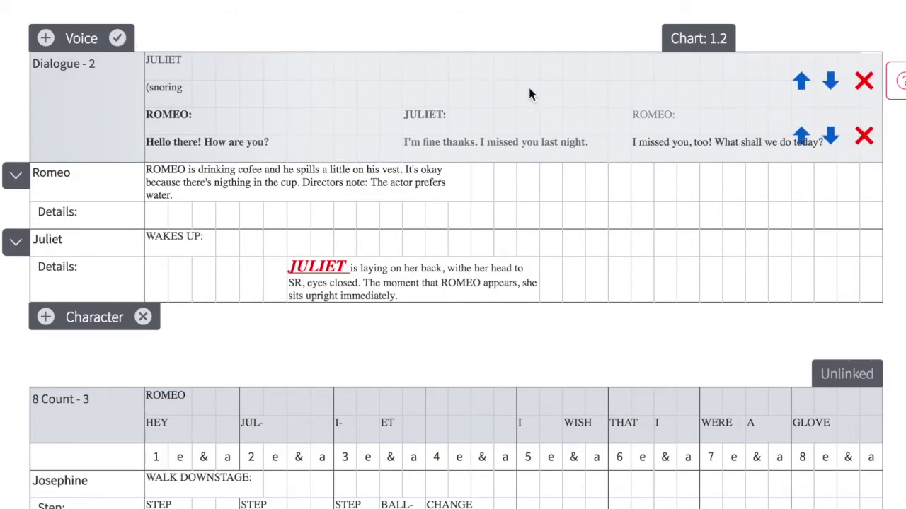
left_click(830, 81)
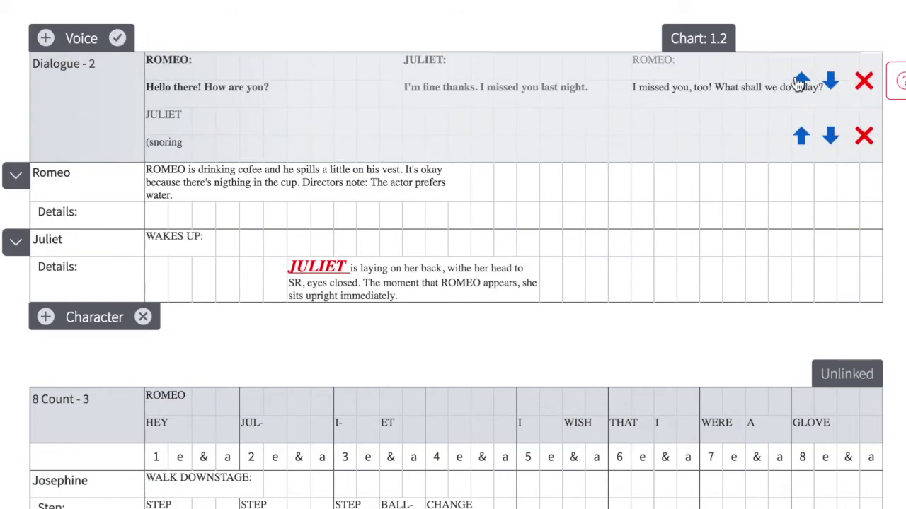
left_click(799, 81)
left_click(864, 81)
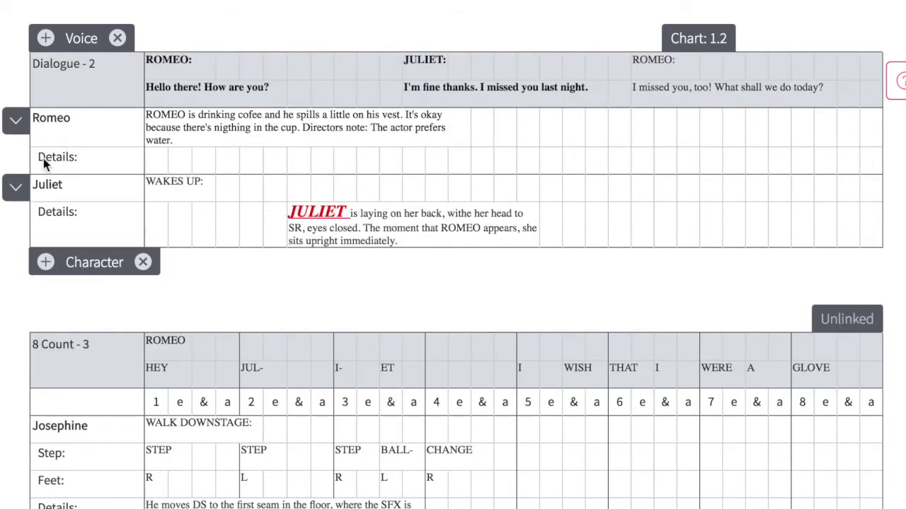
Collapse the Details rows of Romeo and Juliet and expand them again.
left_click(16, 121)
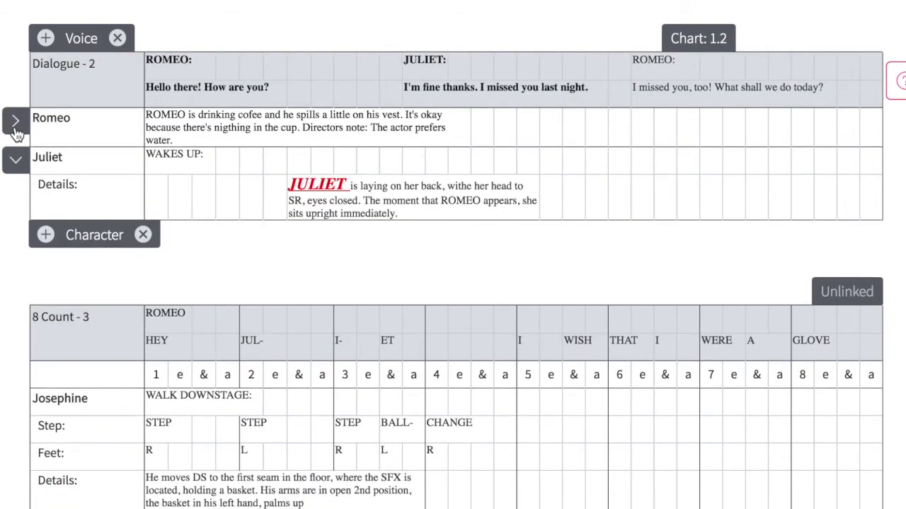
left_click(15, 160)
left_click(16, 161)
left_click(13, 133)
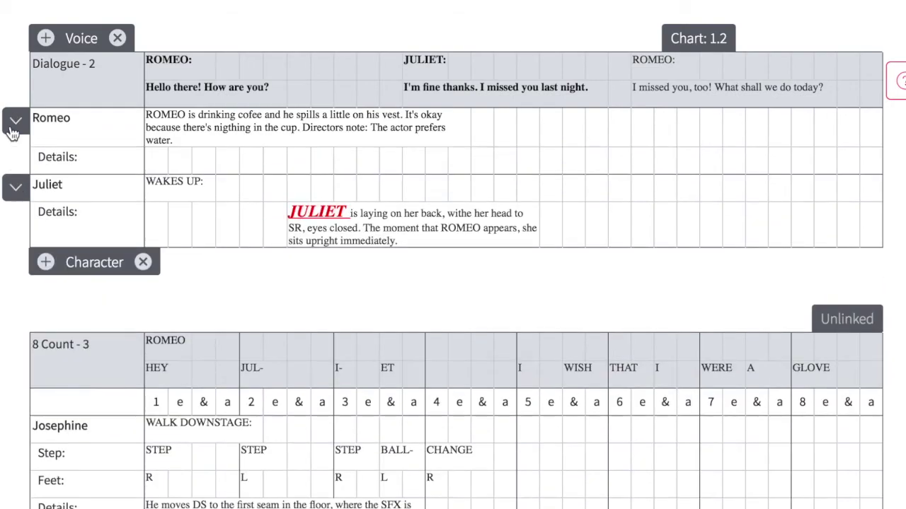
Add a third character to Dialogue - 2 and assign Josephine to it.
left_click(45, 263)
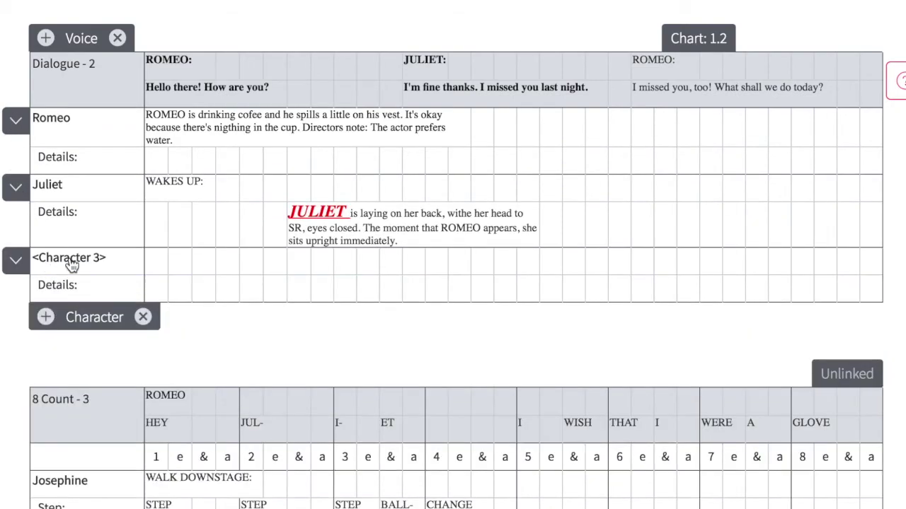
left_click(92, 256)
left_click(112, 257)
left_click(97, 276)
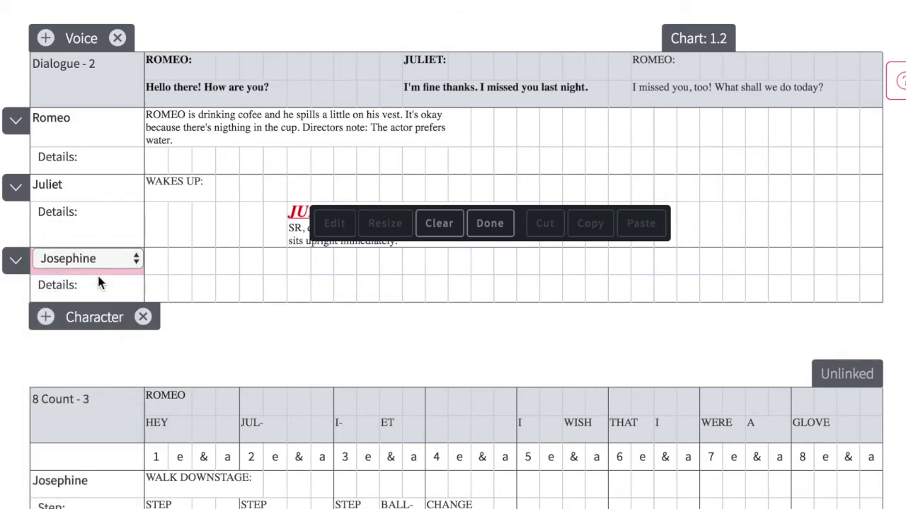
left_click(154, 264)
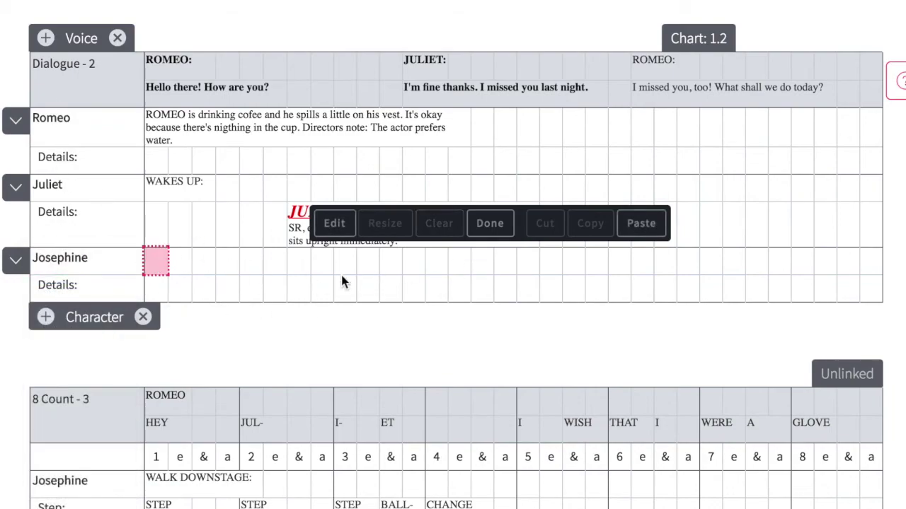
Reorder Josephine above Juliet in Dialogue - 2 and delete the Josephine character row.
left_click(144, 318)
left_click(806, 278)
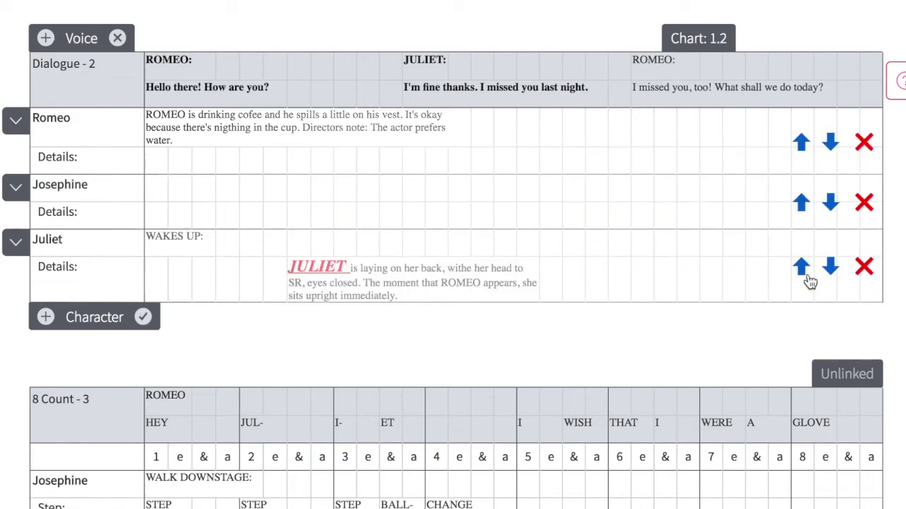
left_click(864, 203)
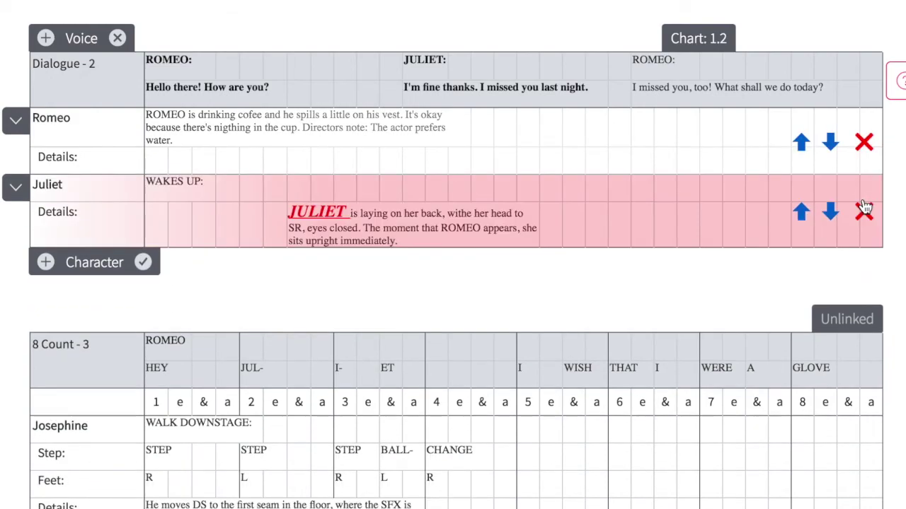